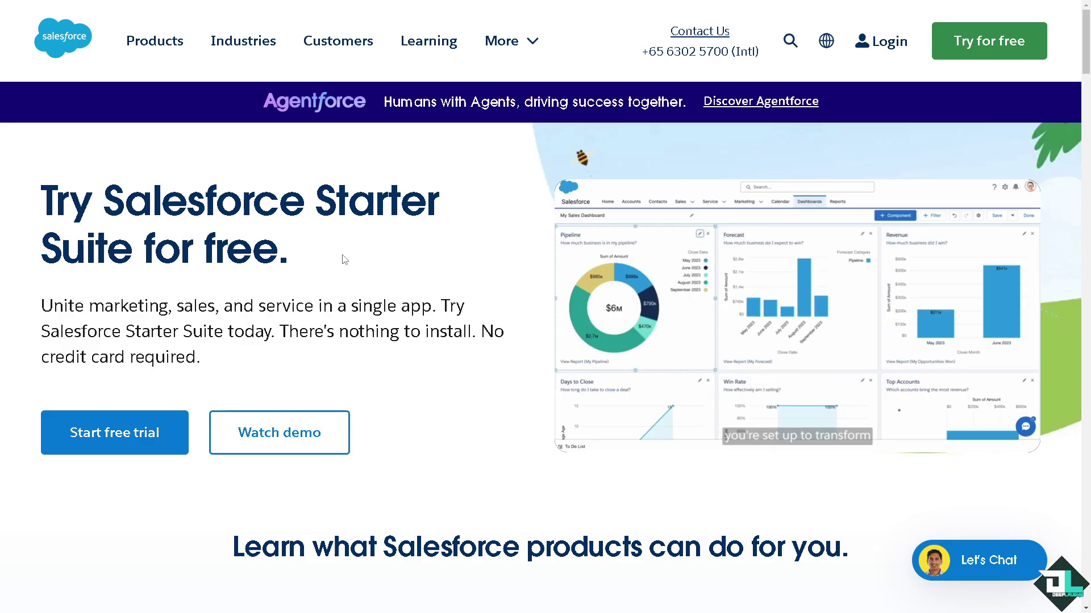
# - Log in through salesforce.com's Login menu using the Salesforce product login, reaching Setup Home
pyautogui.click(883, 45)
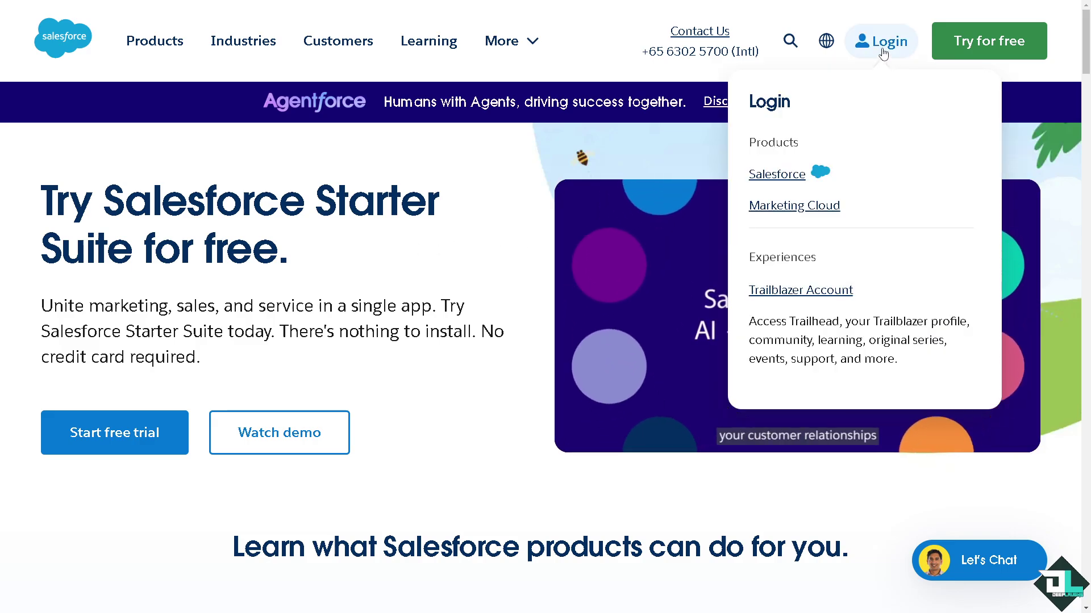
pyautogui.click(37, 293)
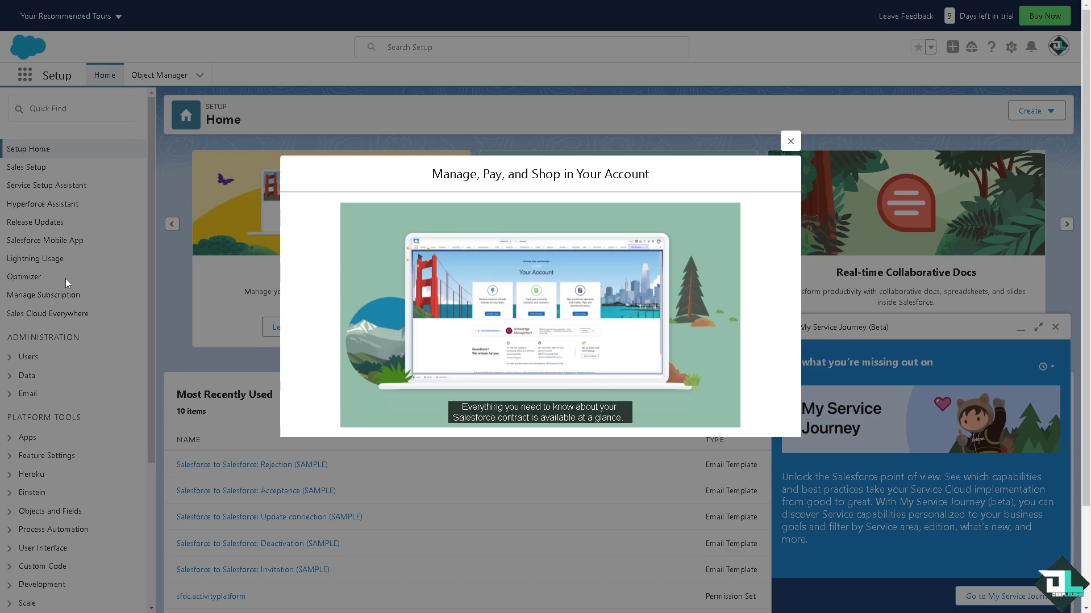
# - Close the welcome video and open the Dashboards page via App Launcher search 'Dash'
pyautogui.click(790, 141)
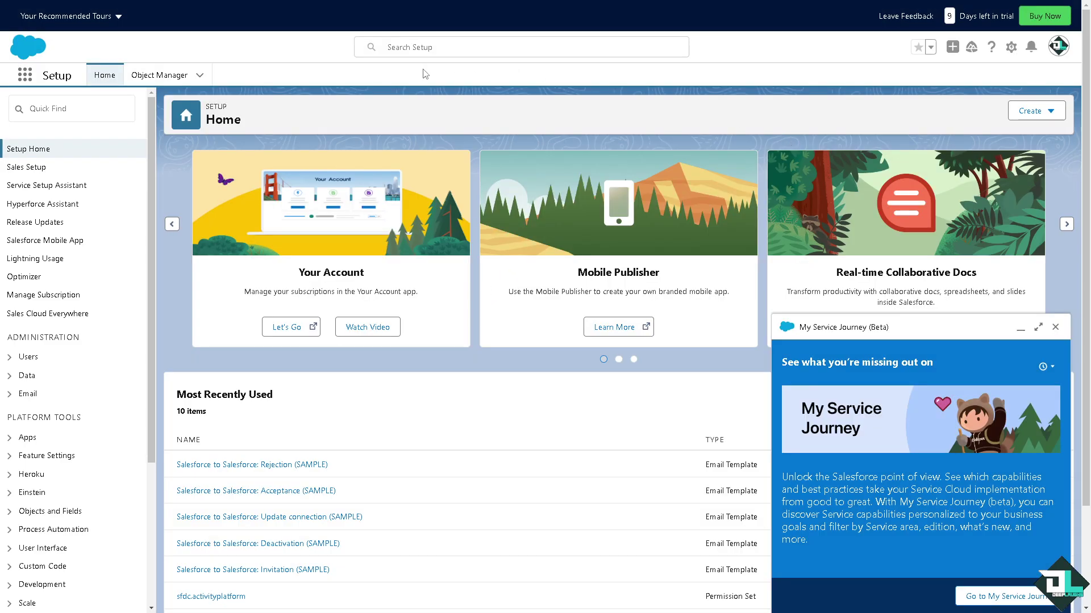
pyautogui.click(30, 79)
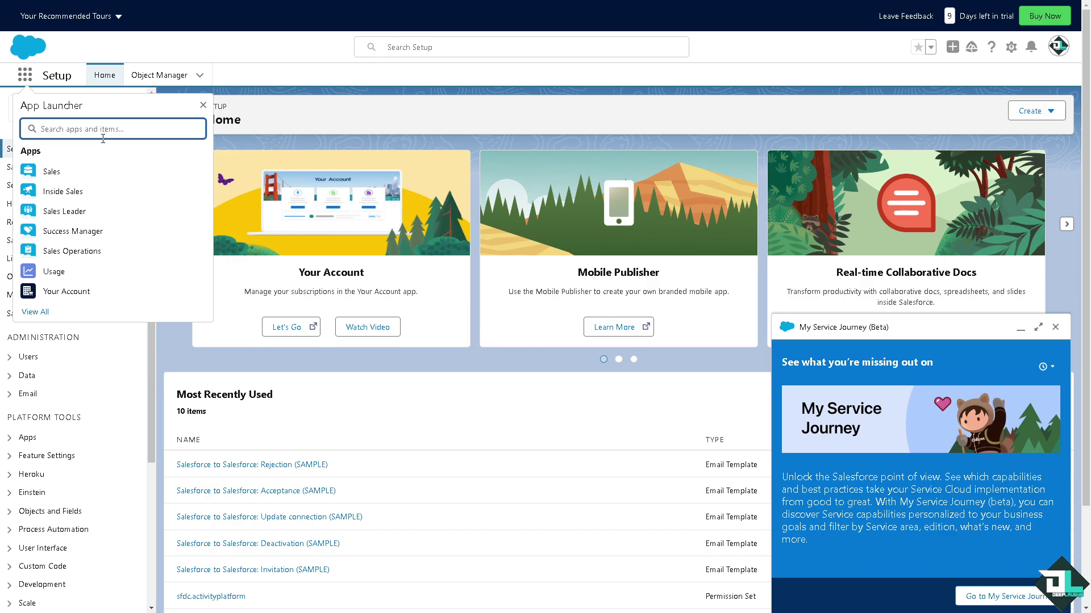
pyautogui.write('Dash')
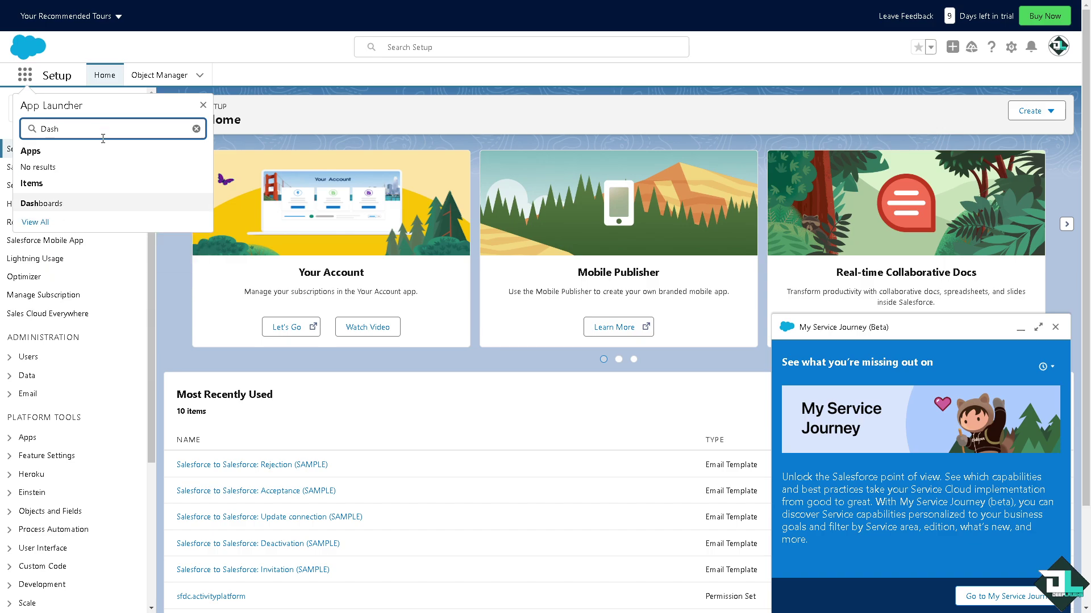
pyautogui.click(43, 203)
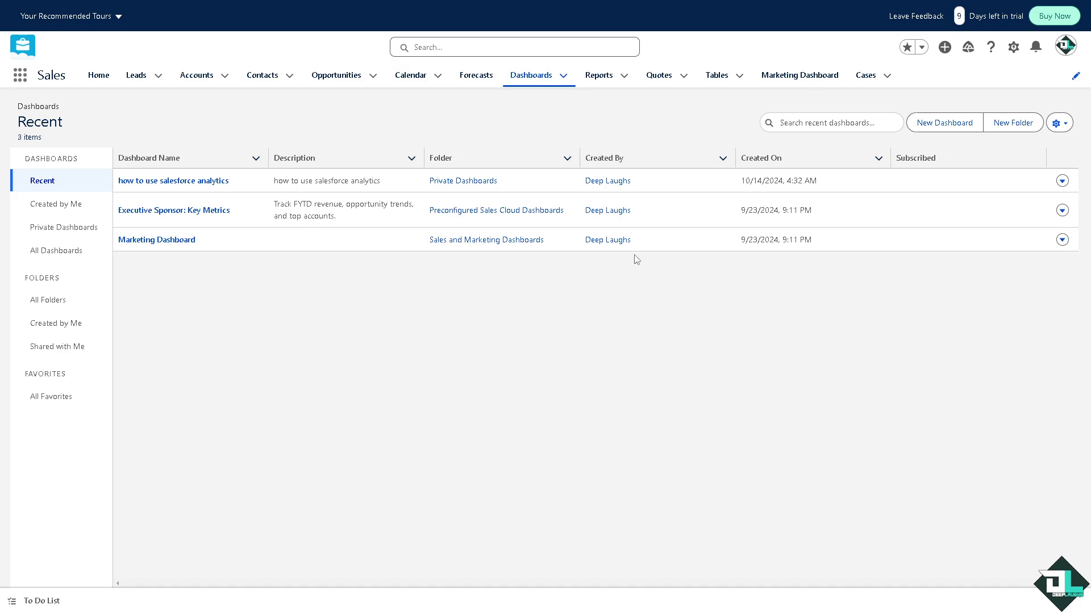
# - Create a Private Dashboards dashboard named and described 'how to add a filter on salesforce dashboard'
pyautogui.click(942, 125)
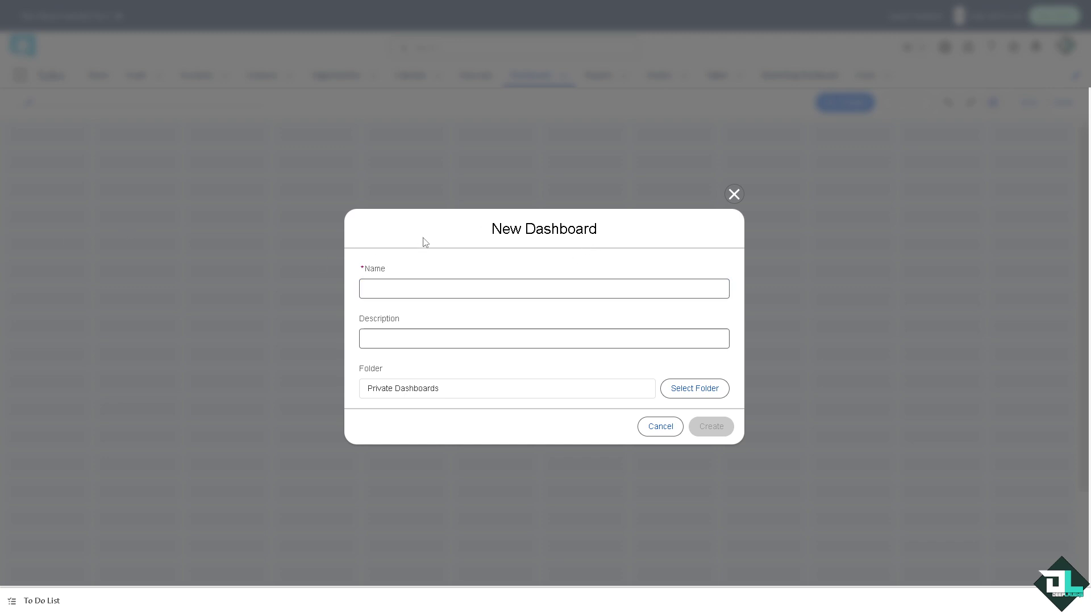
pyautogui.click(437, 286)
pyautogui.write('how to add a filter on salesforce dashboard')
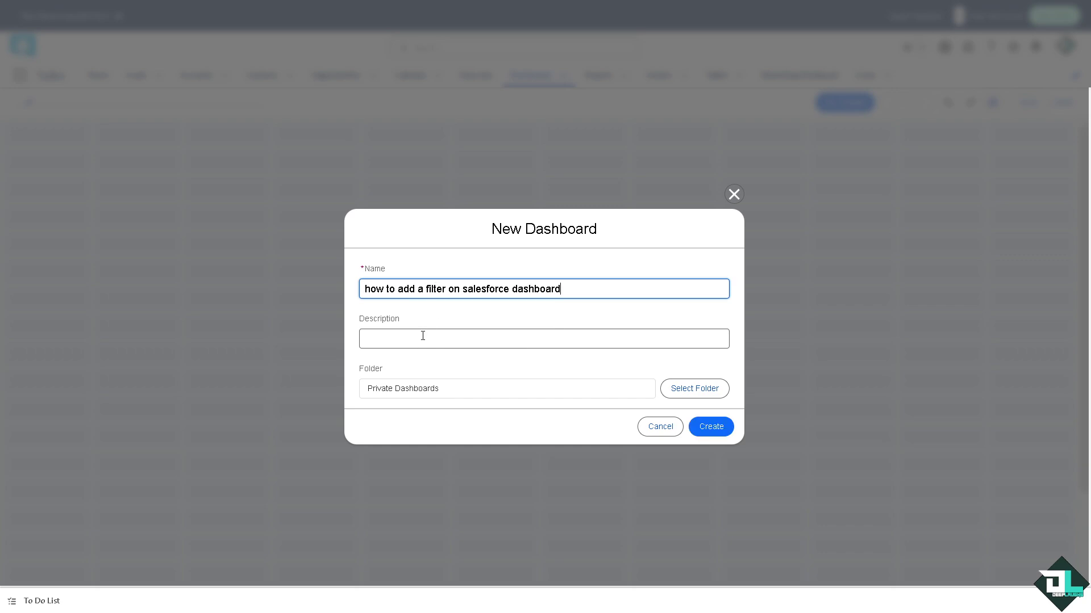
pyautogui.click(441, 370)
pyautogui.click(446, 345)
pyautogui.write('how to add a filter on salesforce dashboard')
pyautogui.click(550, 372)
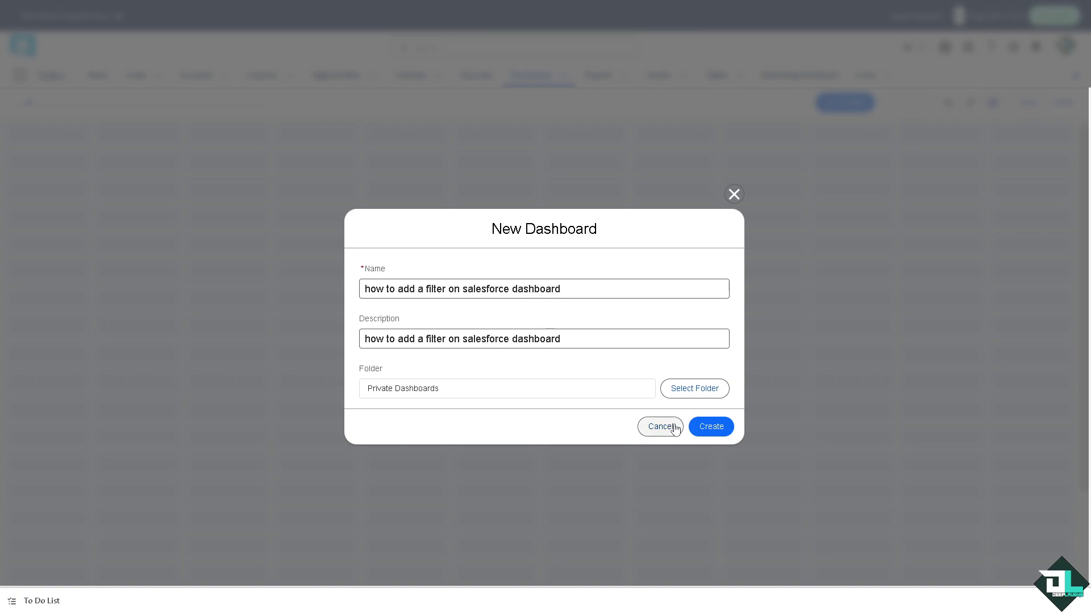
pyautogui.click(714, 431)
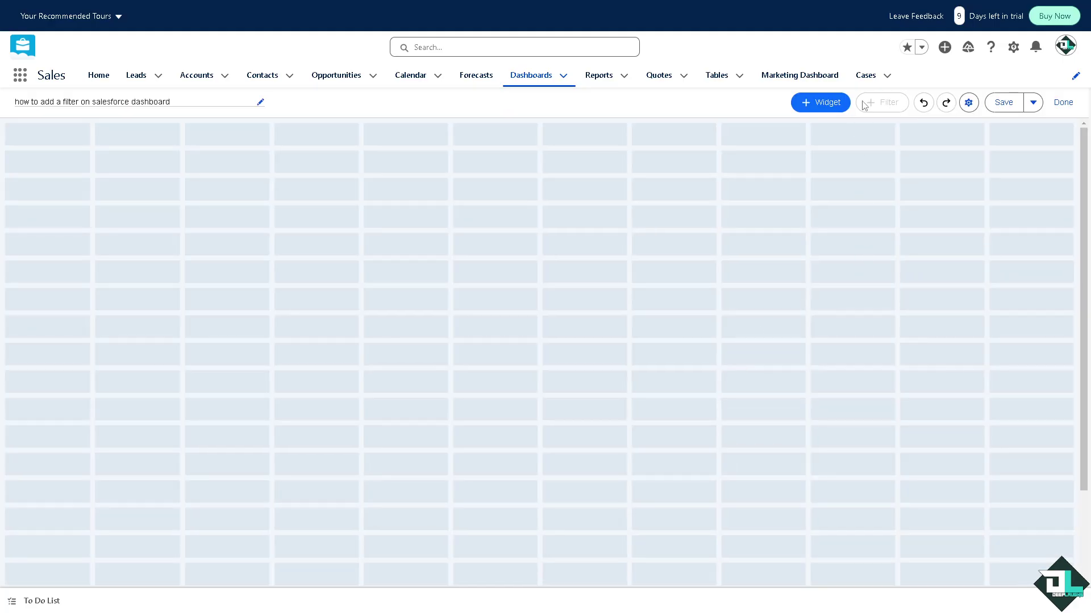
# - Add a donut chart widget of the Share Report Folder's Activities by Salesperson report, then select it
pyautogui.click(820, 107)
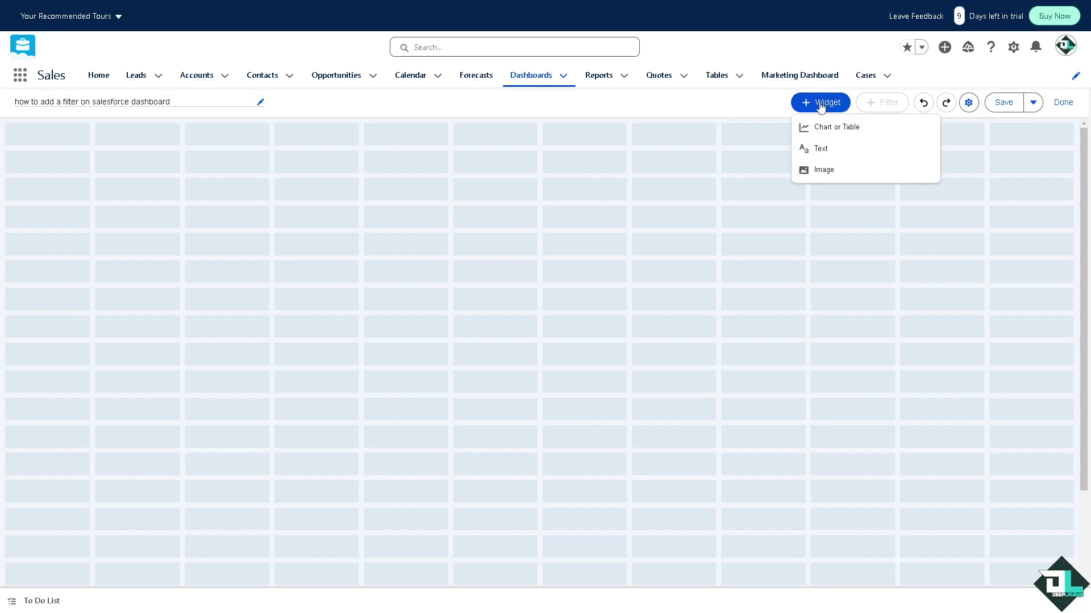
pyautogui.click(840, 128)
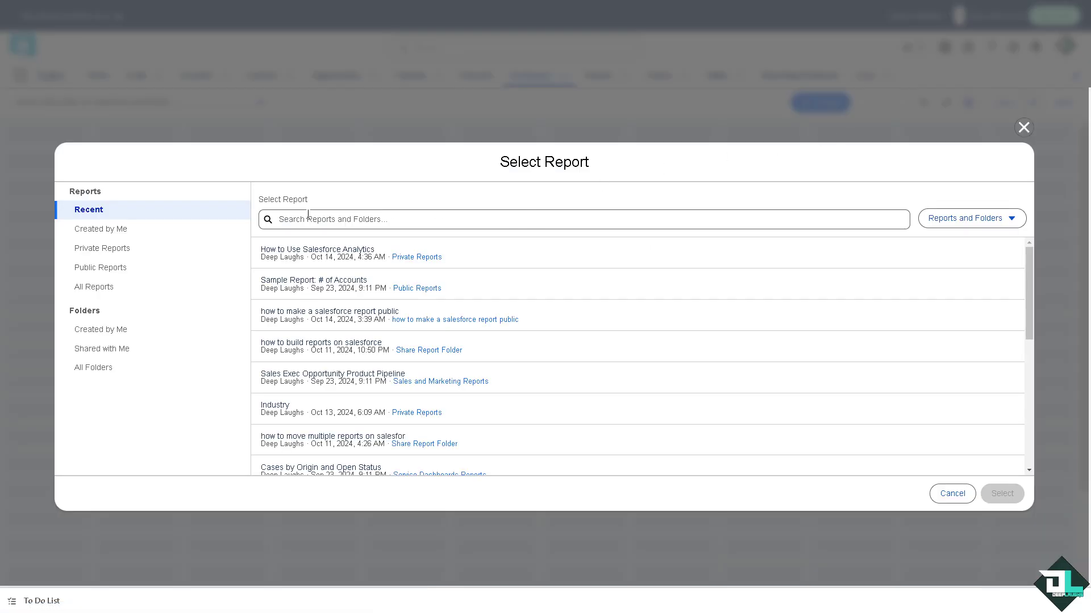
pyautogui.click(152, 231)
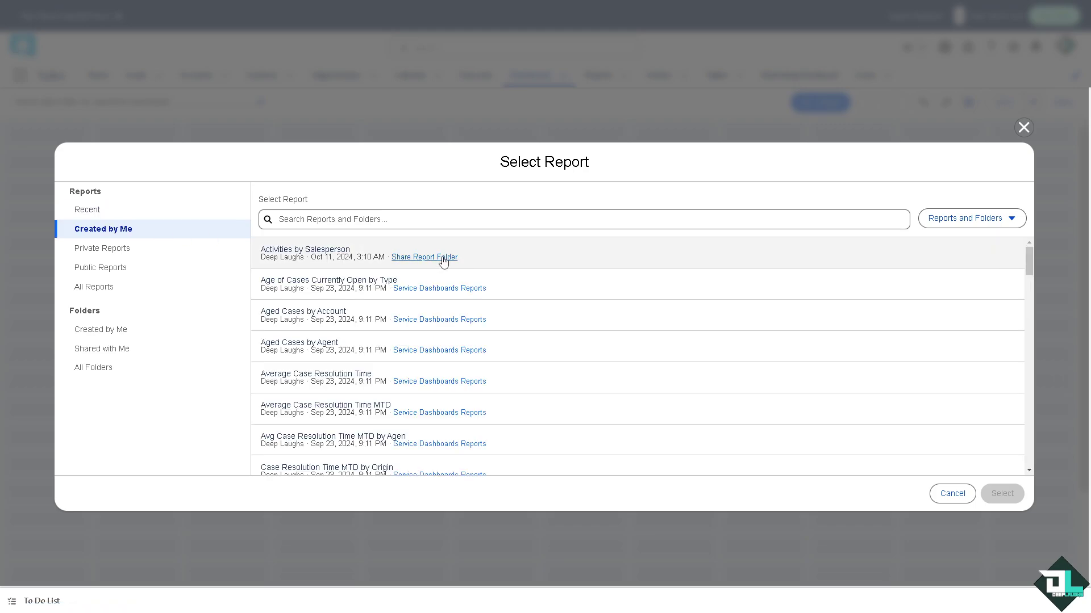
pyautogui.click(443, 258)
pyautogui.click(404, 283)
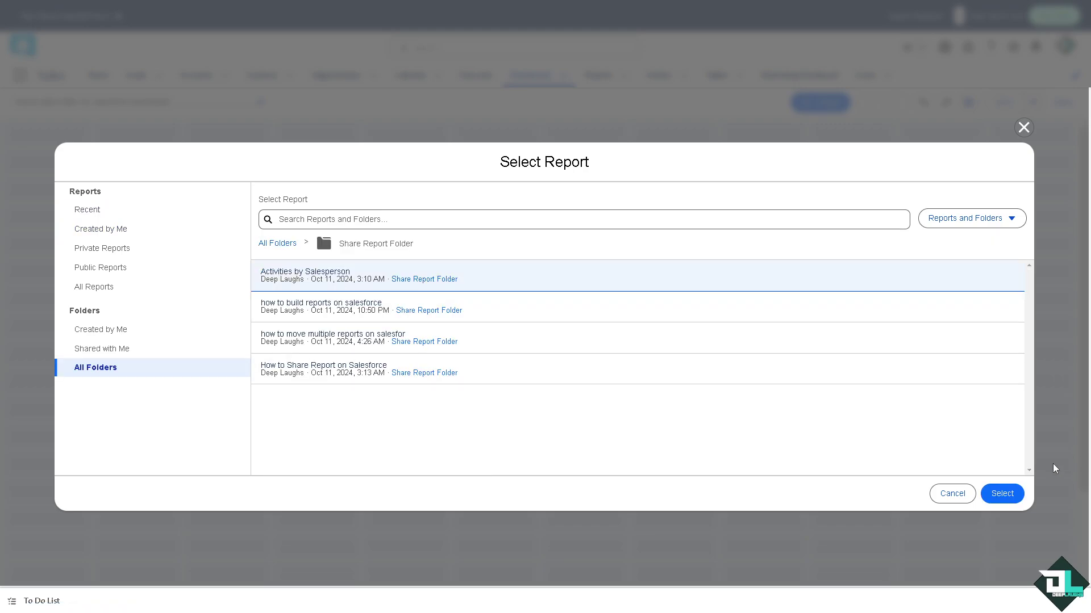
pyautogui.click(1011, 494)
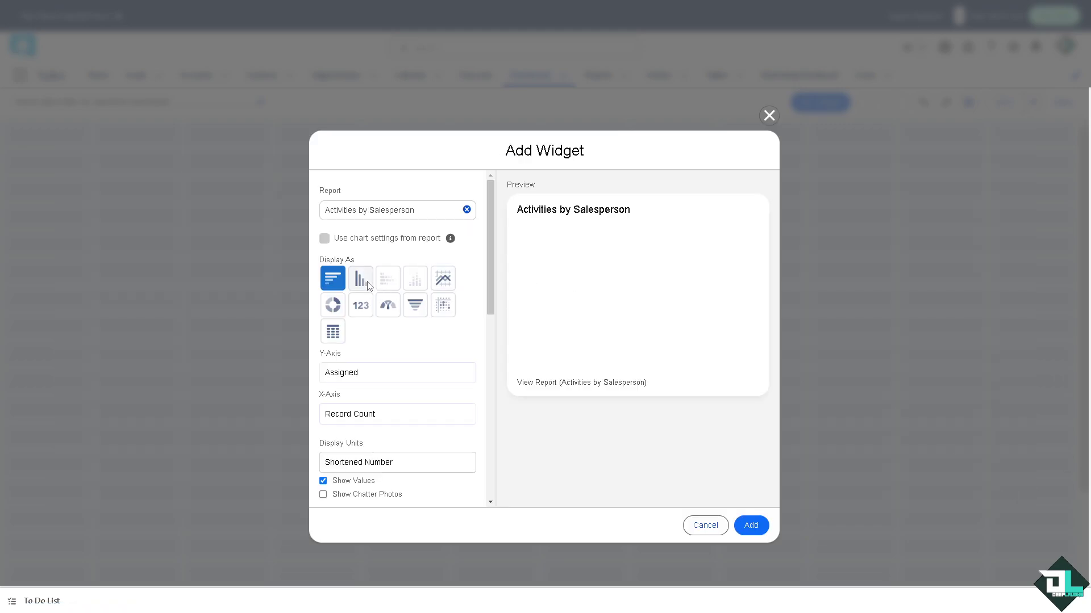
pyautogui.click(335, 306)
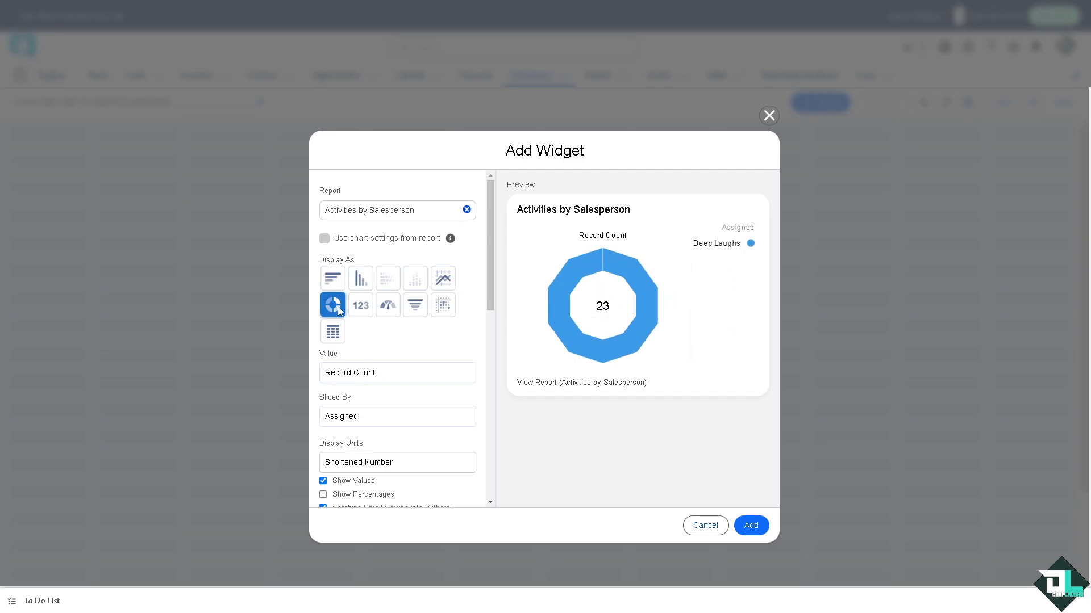
pyautogui.click(751, 525)
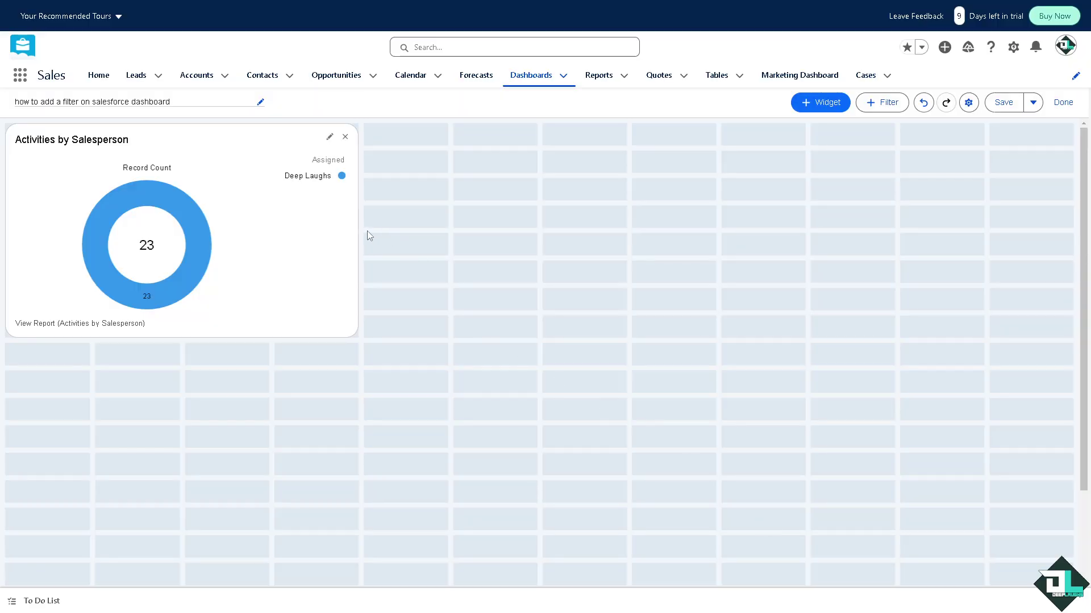
pyautogui.moveTo(284, 219)
pyautogui.mouseDown()
pyautogui.moveTo(314, 271)
pyautogui.moveTo(285, 226)
pyautogui.mouseUp()
# - Add an Account Owner dashboard filter, set to All, above the donut chart
pyautogui.click(888, 103)
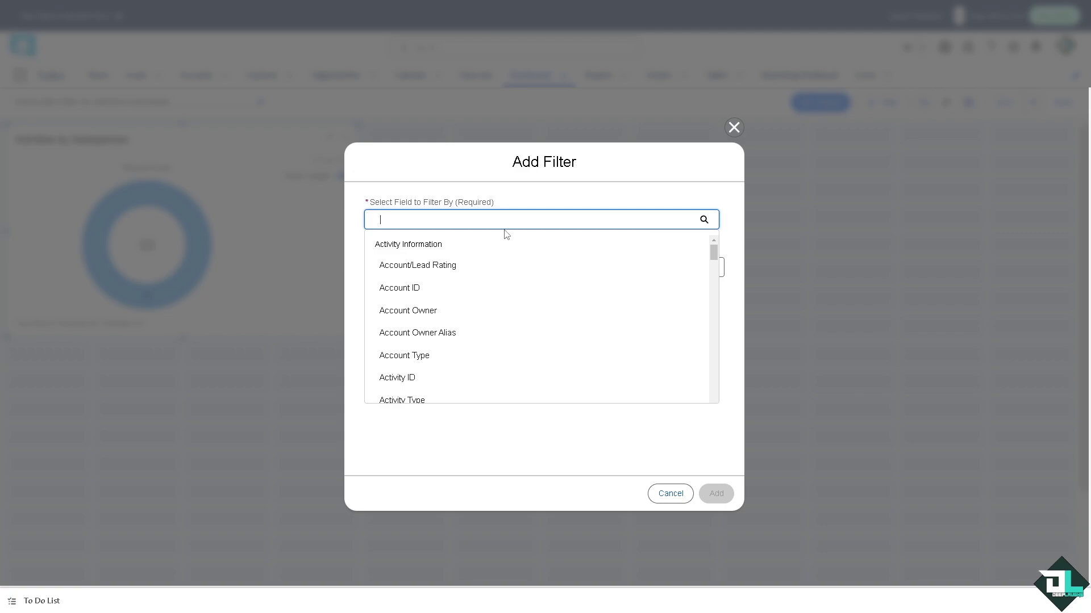
pyautogui.scroll(-1, 423, 254)
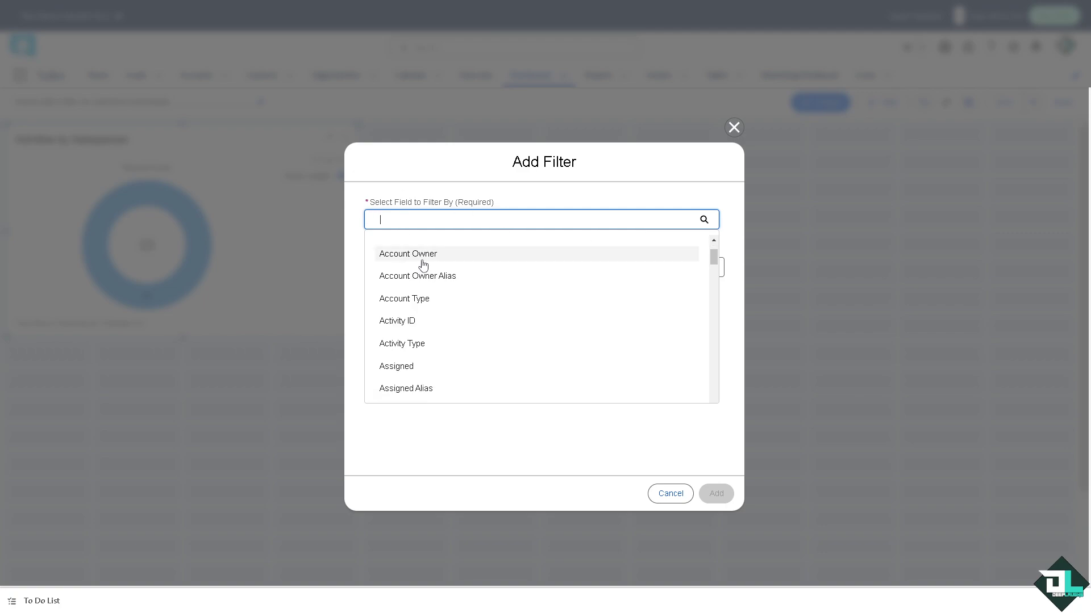
pyautogui.click(423, 259)
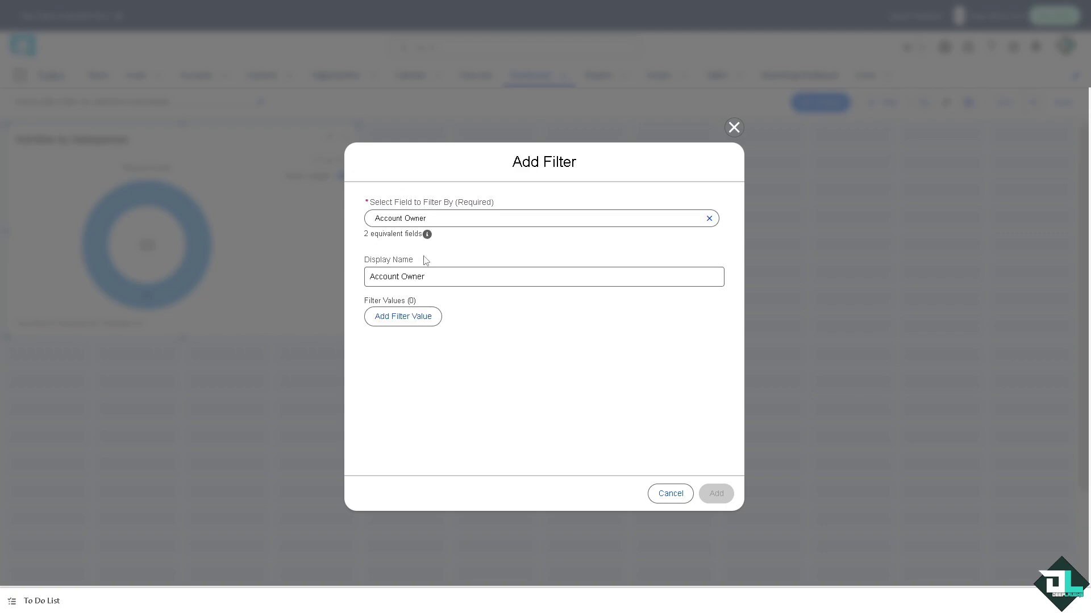
pyautogui.click(419, 317)
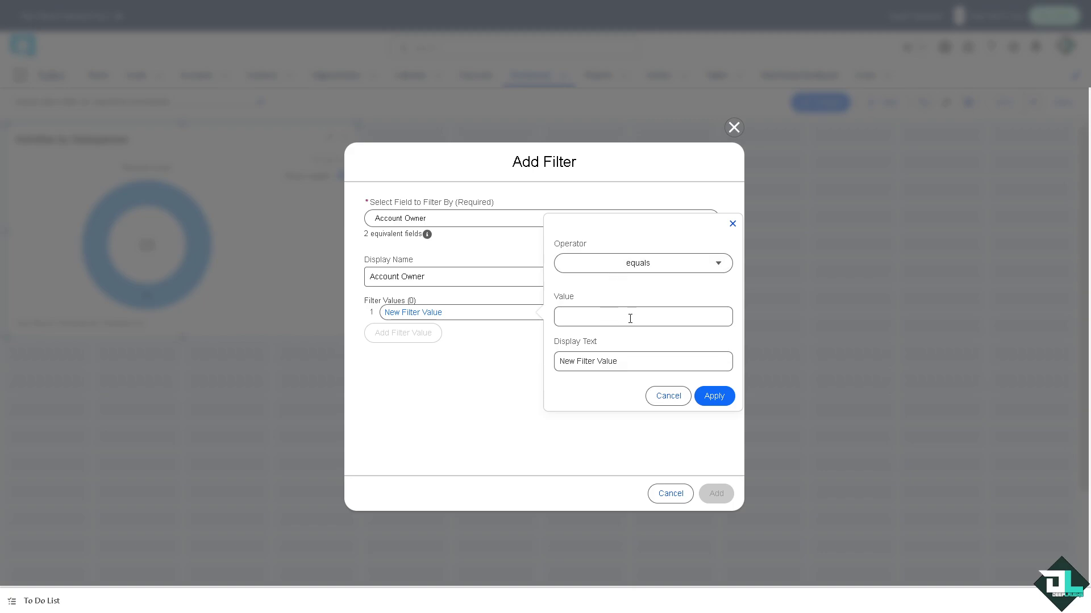
pyautogui.click(714, 396)
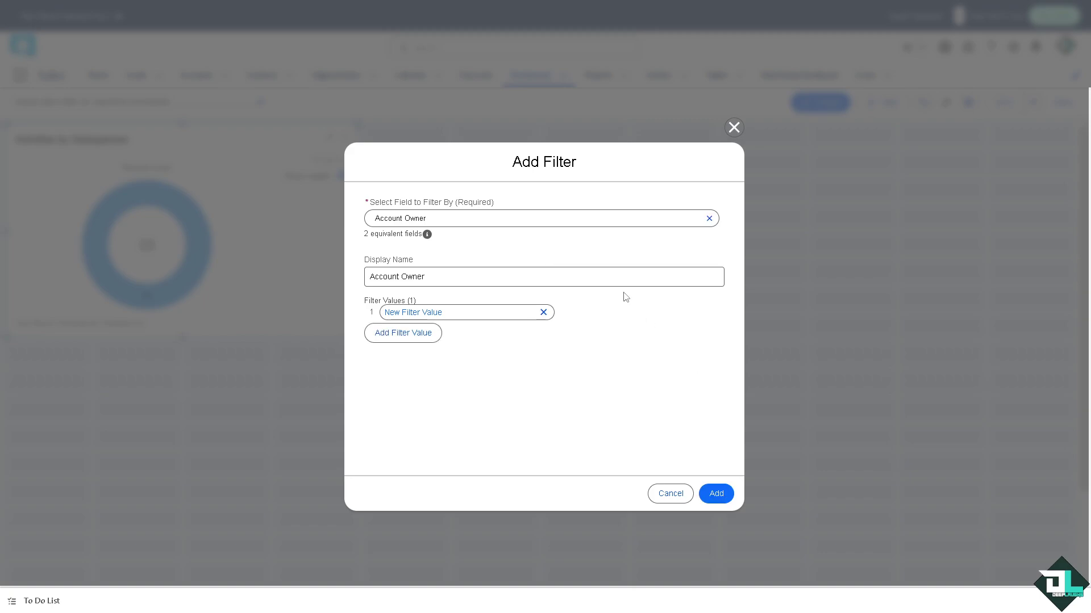
pyautogui.click(715, 494)
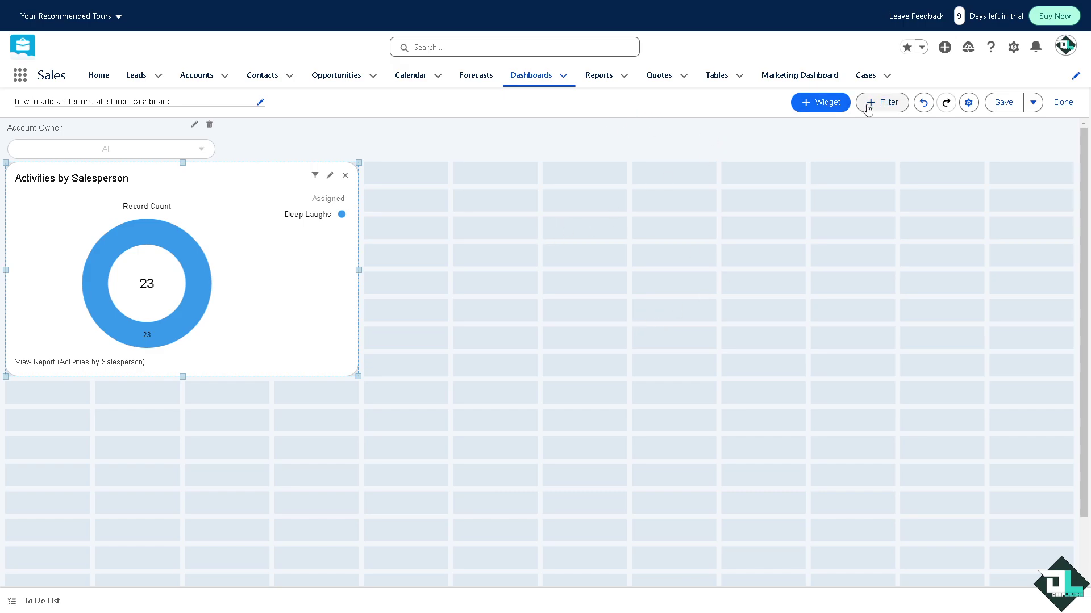
# - Save the dashboard in place, closing the Save As dialog without making a copy
pyautogui.click(1031, 104)
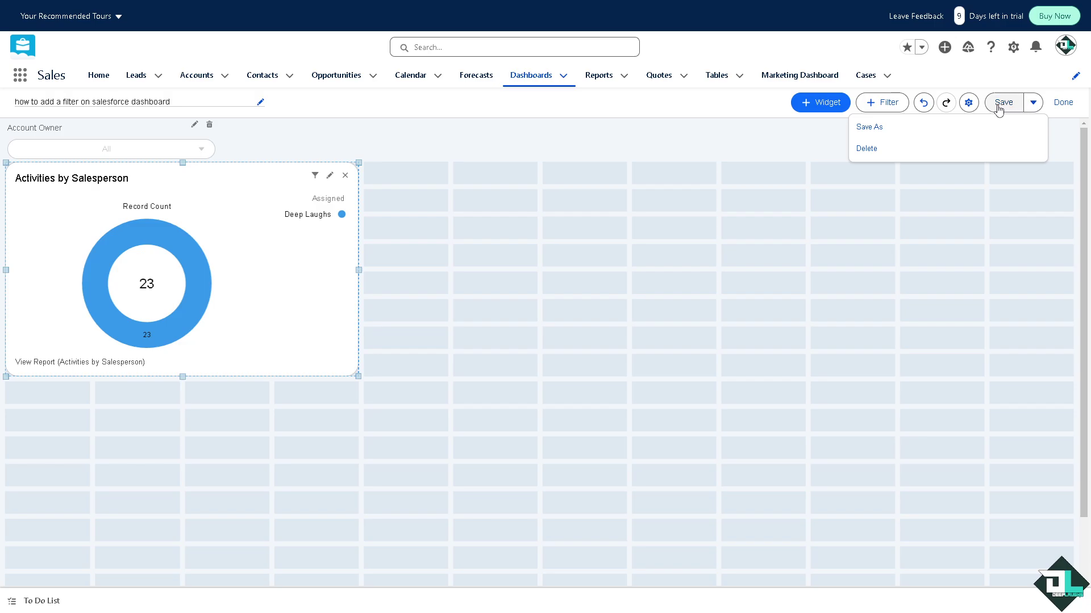
pyautogui.click(859, 127)
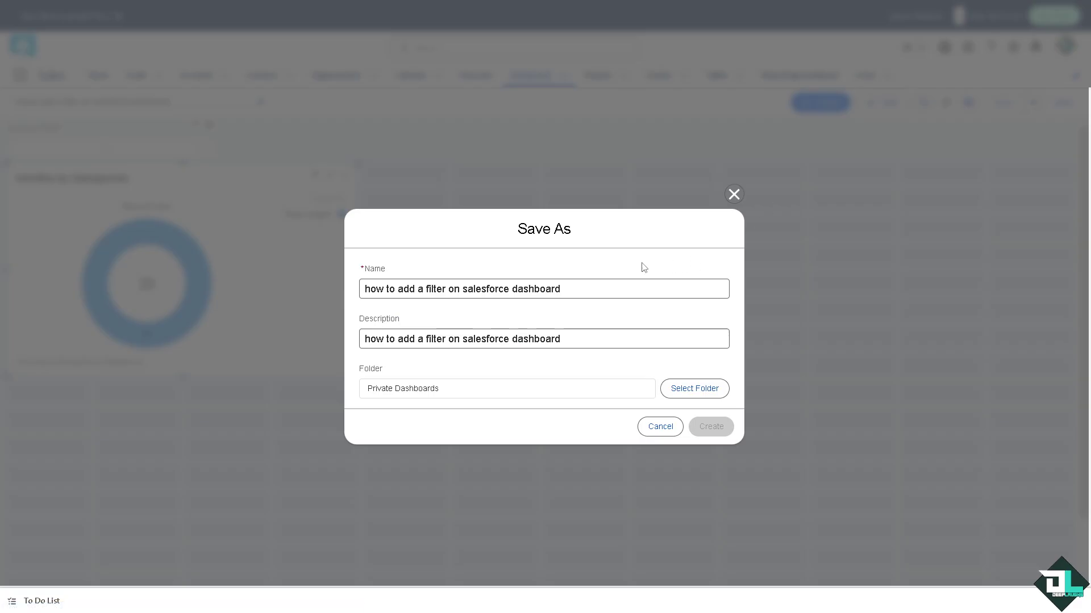
pyautogui.click(734, 194)
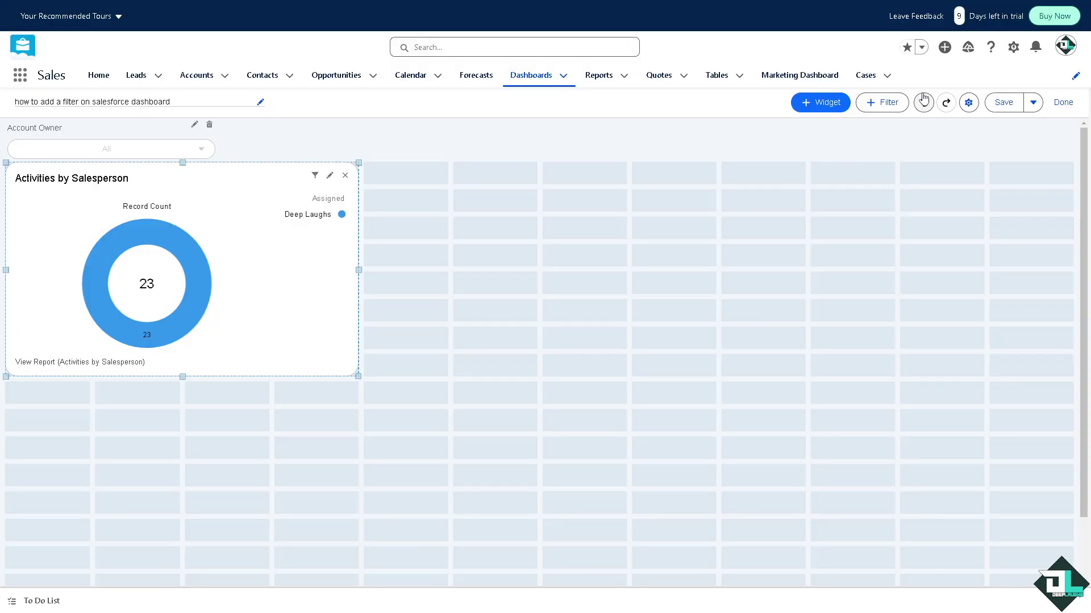
pyautogui.click(994, 105)
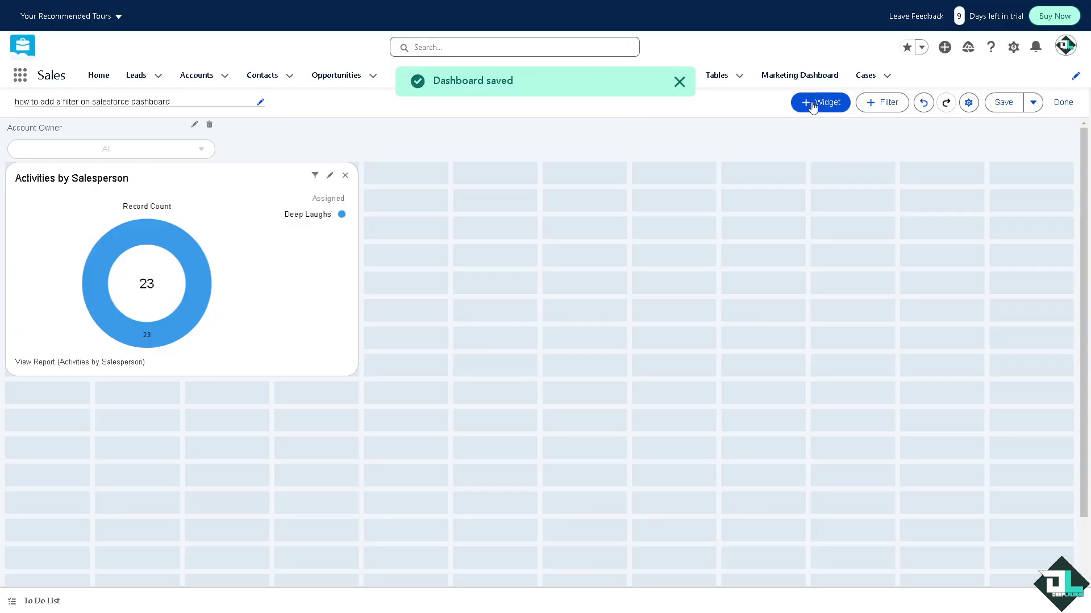
# - Return to Dashboards via App Launcher search 'da' and open Executive Sponsor: Key Metrics
pyautogui.click(794, 78)
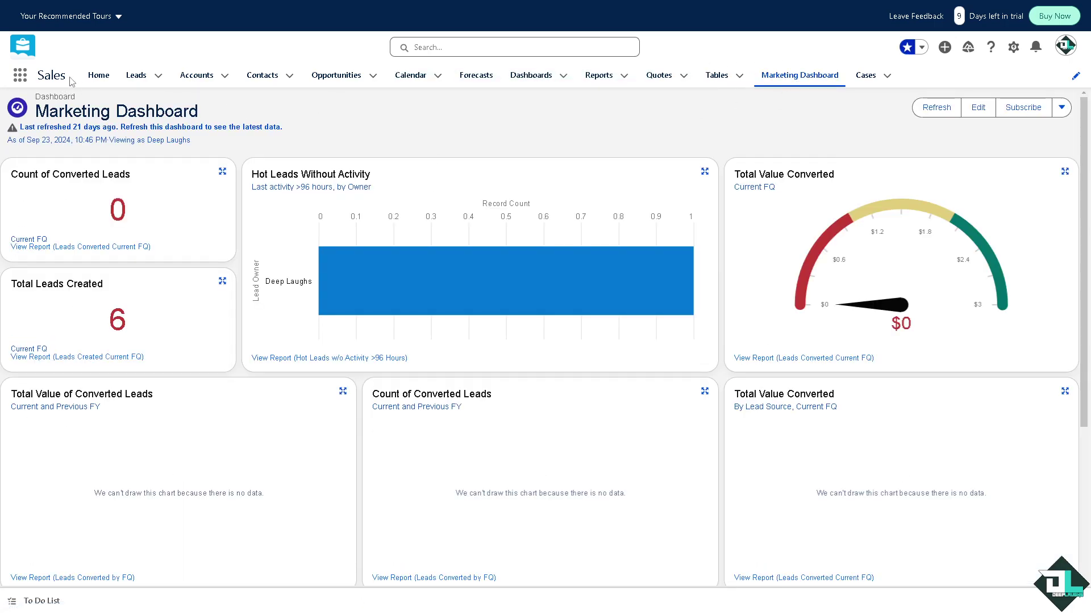
pyautogui.click(97, 78)
pyautogui.click(21, 76)
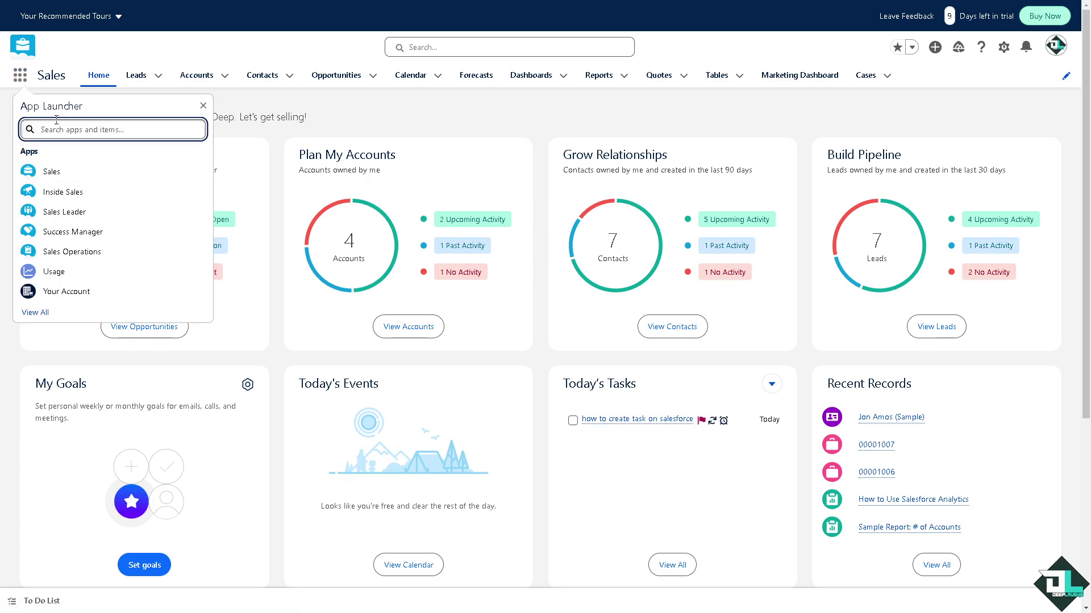
pyautogui.write('da')
pyautogui.click(40, 224)
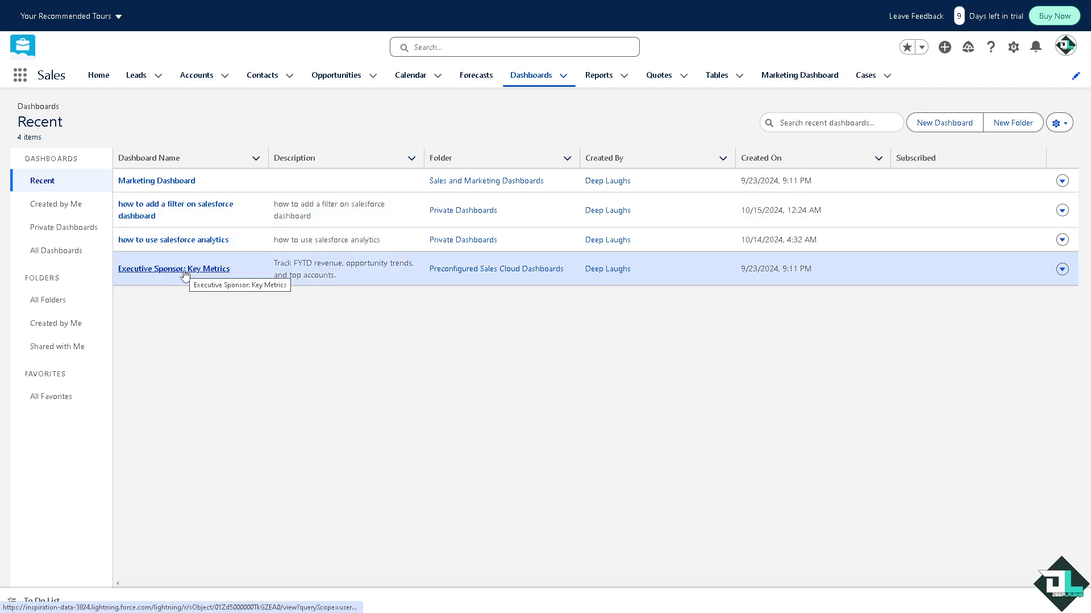
pyautogui.click(185, 274)
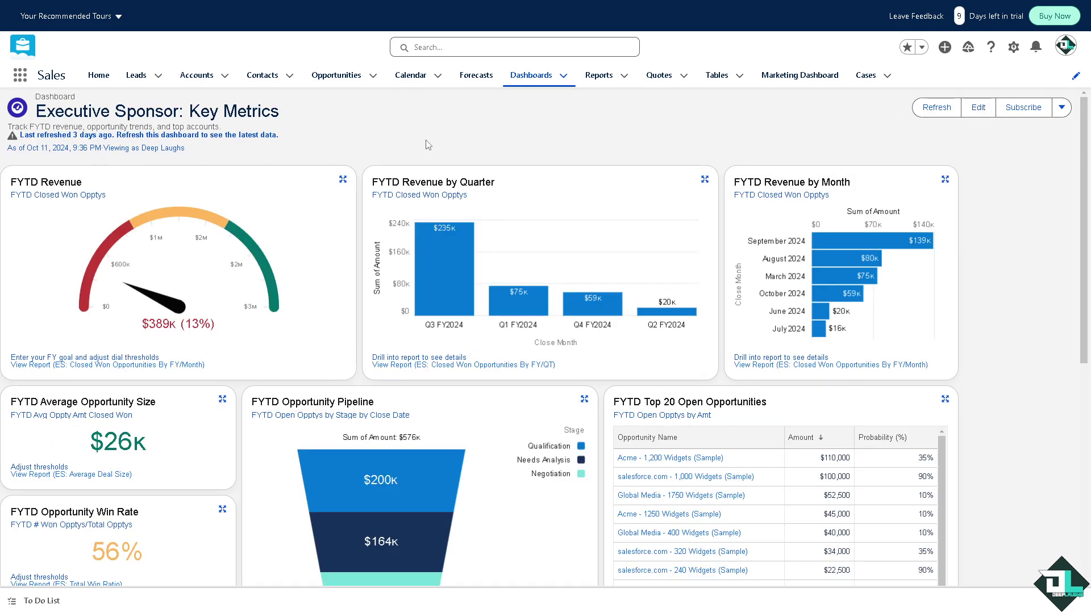
# - In edit mode, add an Industry filter with Chemicals as its filter value
pyautogui.click(978, 112)
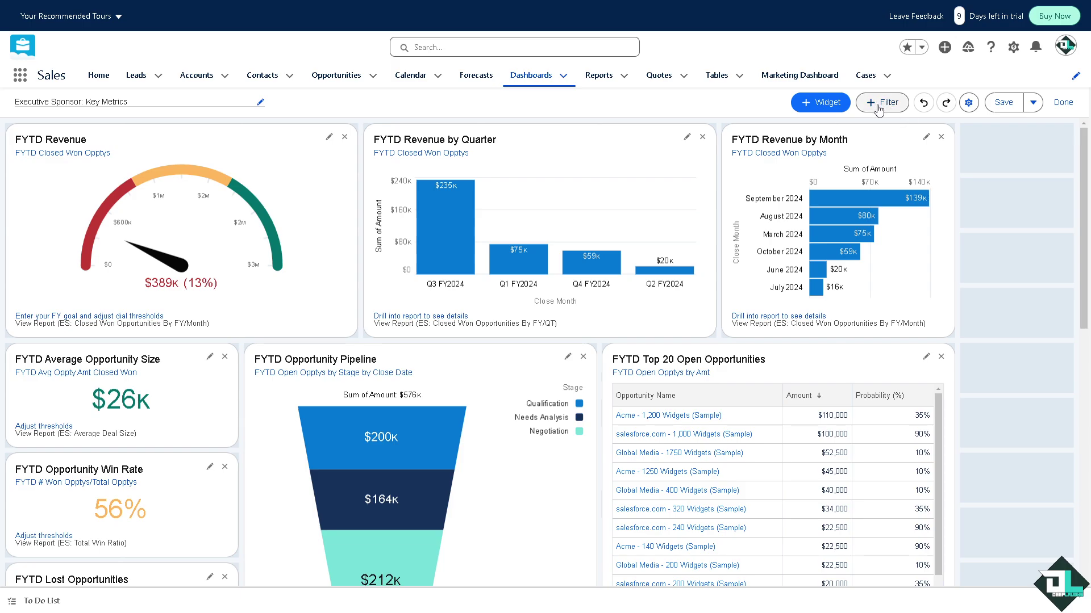
pyautogui.click(879, 107)
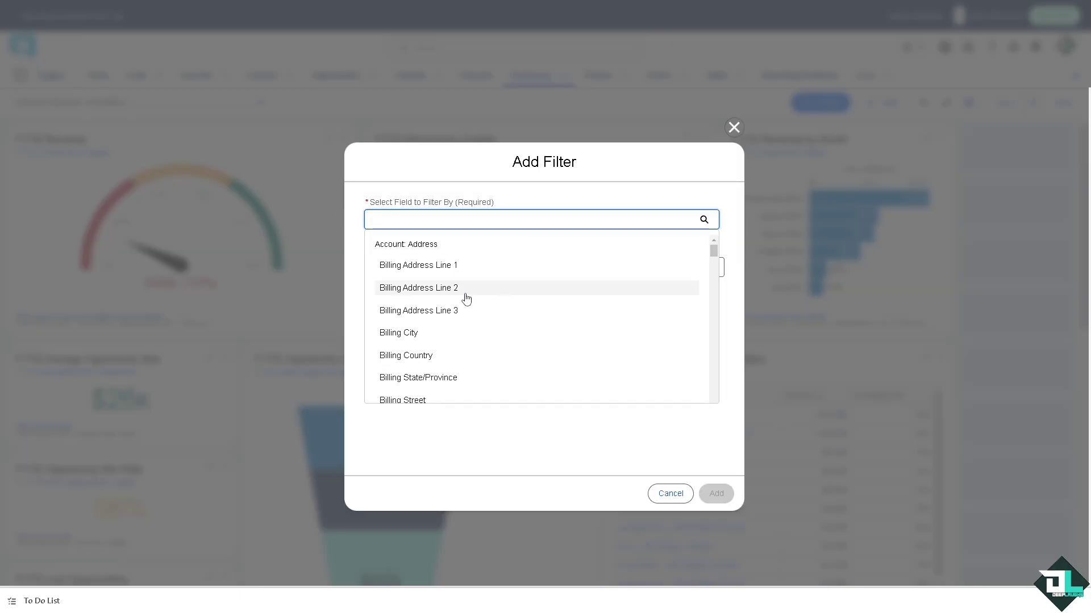
pyautogui.scroll(-10, 466, 299)
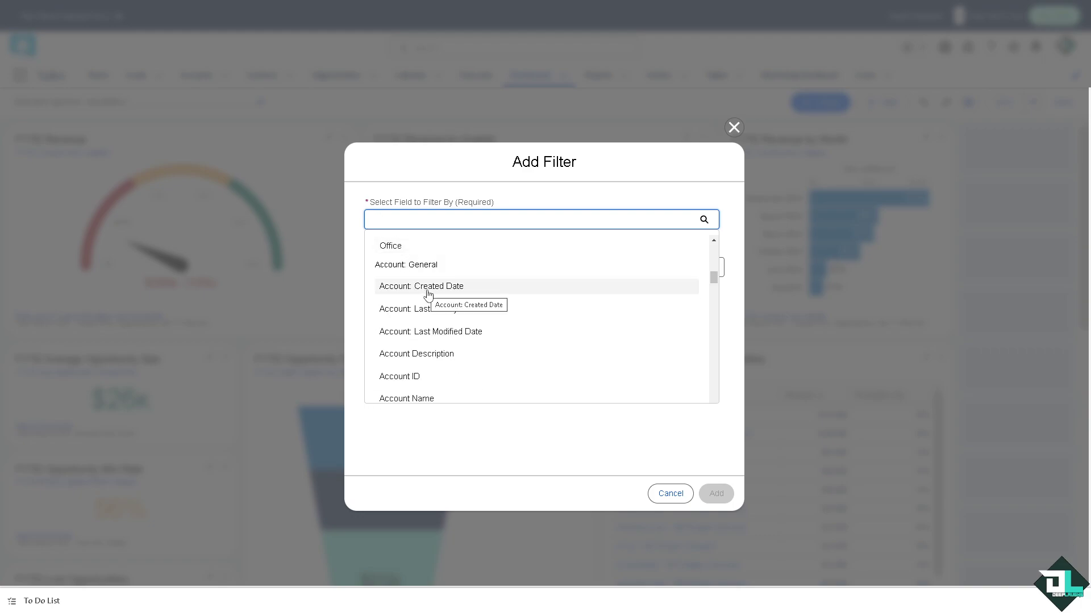
pyautogui.scroll(-3, 432, 364)
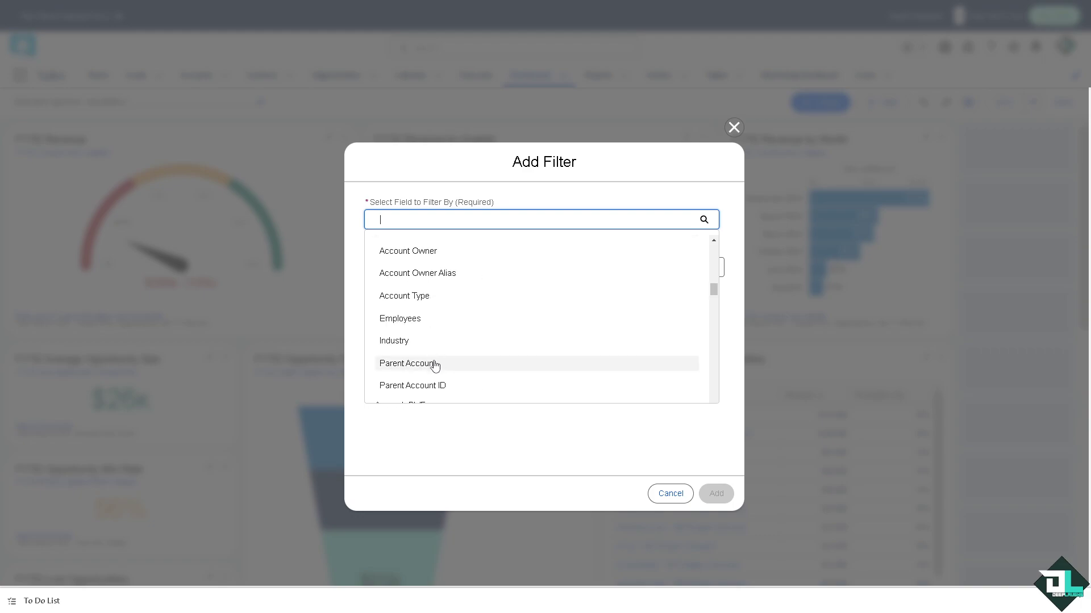
pyautogui.click(408, 342)
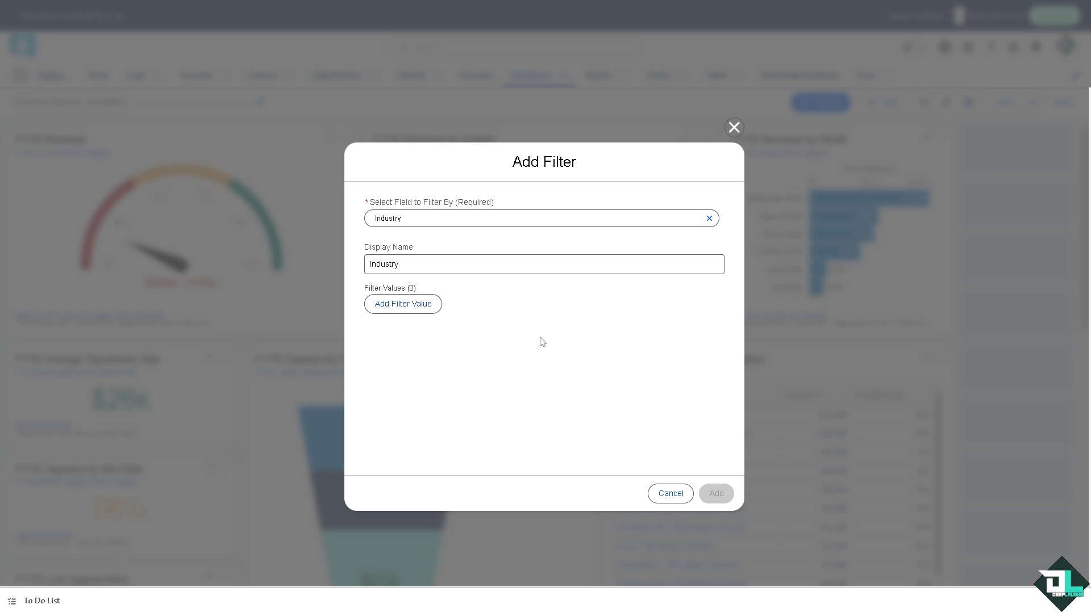
pyautogui.click(394, 305)
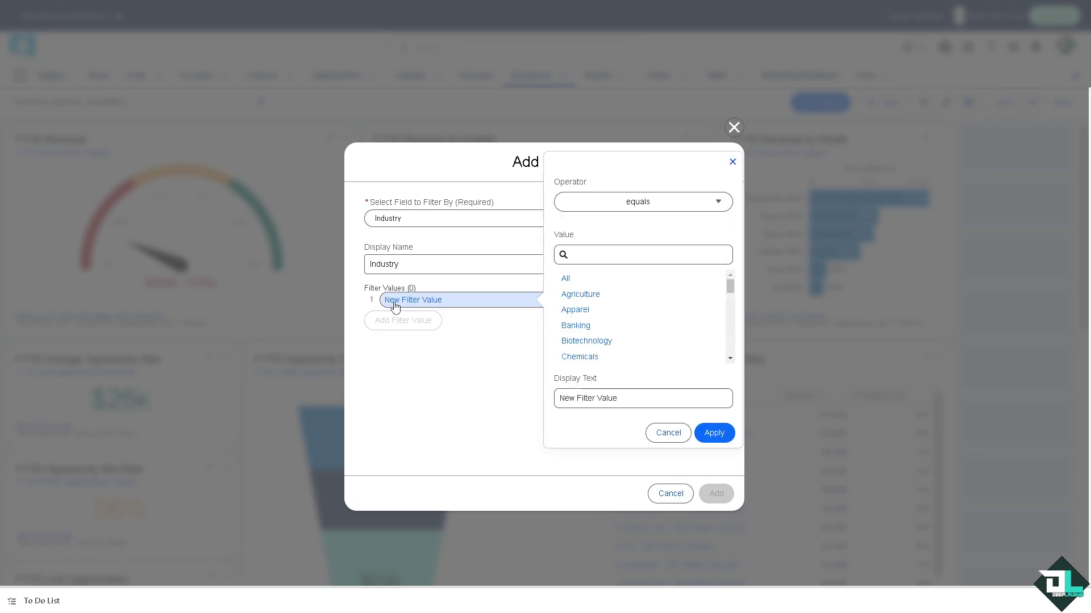
pyautogui.click(587, 359)
pyautogui.click(714, 433)
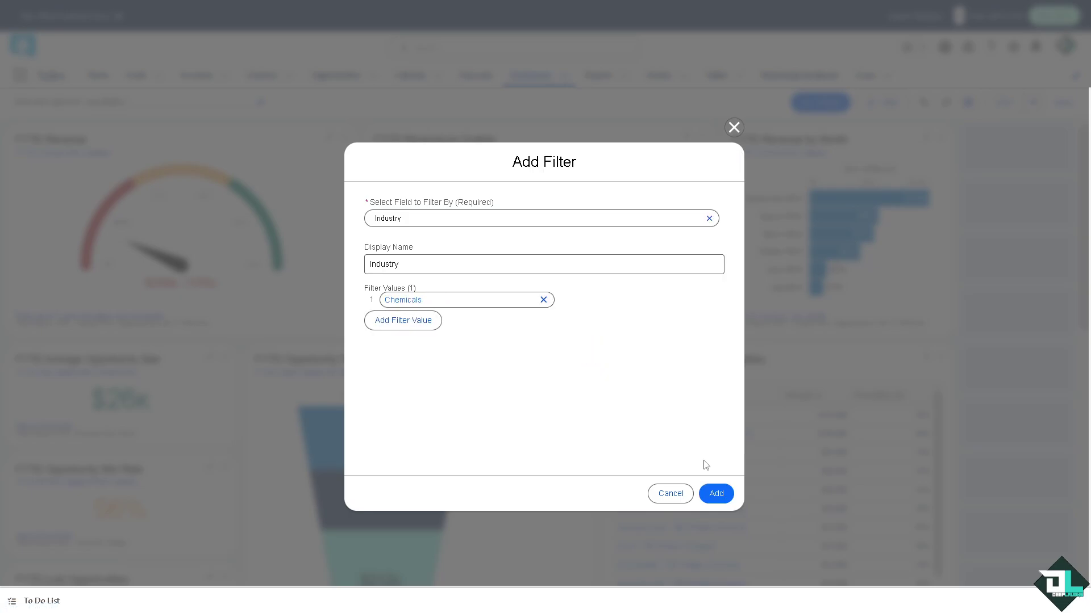
pyautogui.click(716, 495)
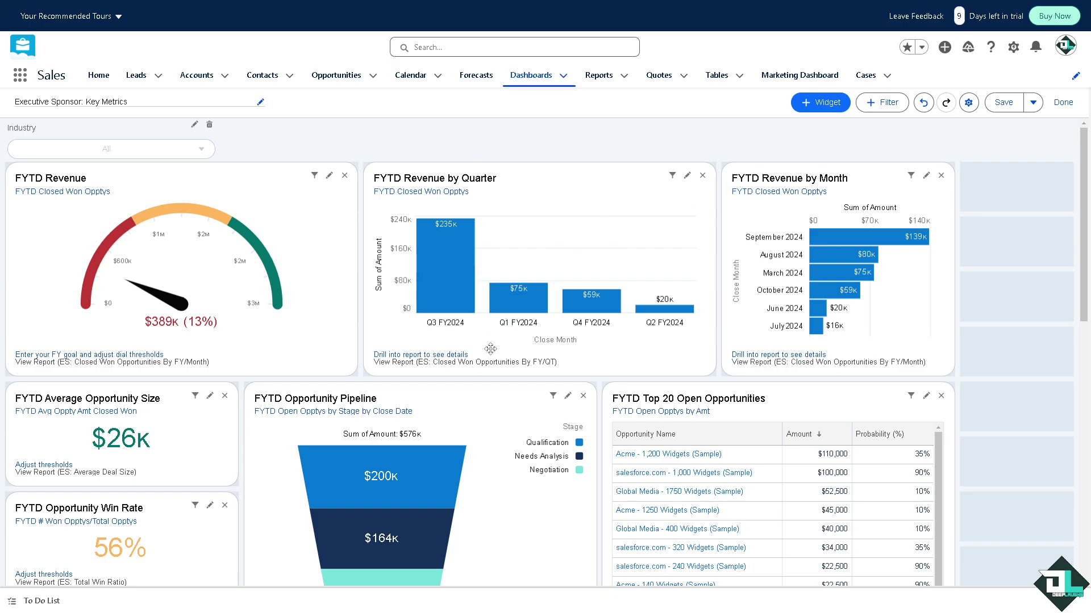
pyautogui.scroll(-4, 333, 421)
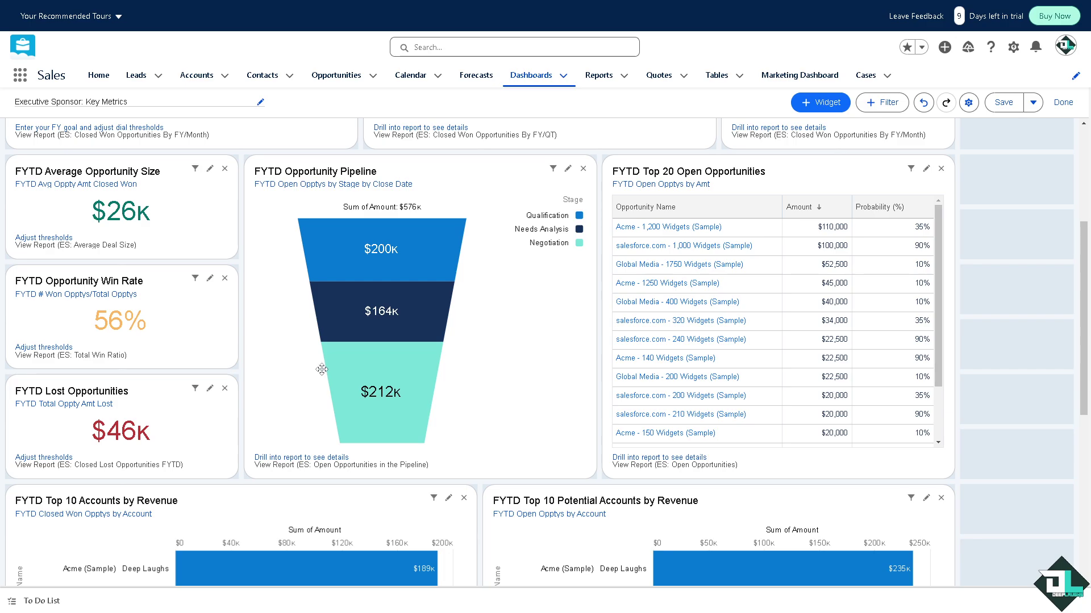
pyautogui.moveTo(358, 369)
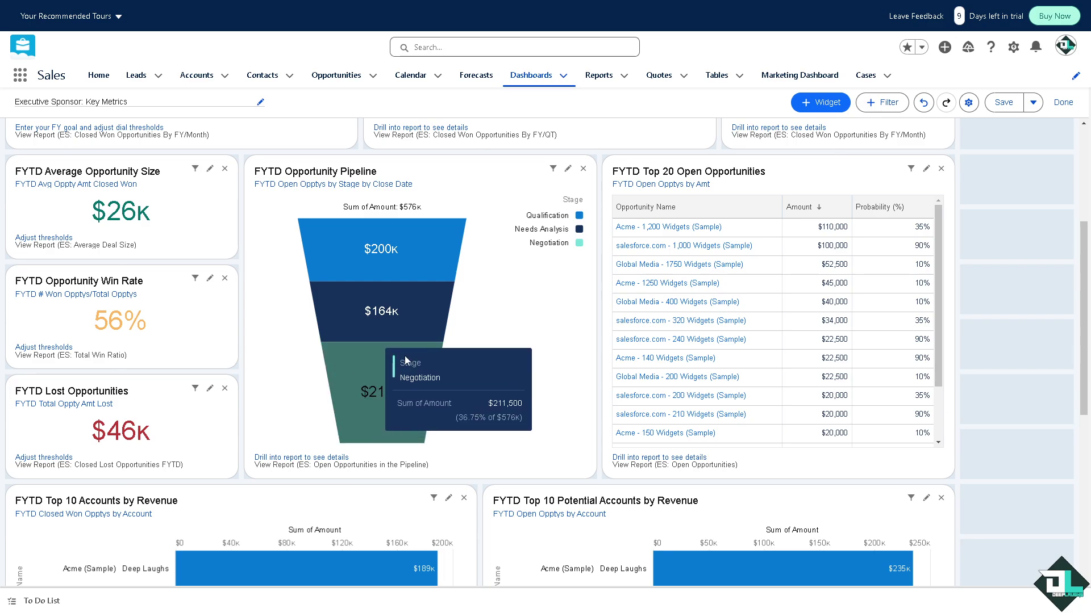
pyautogui.scroll(-3, 406, 360)
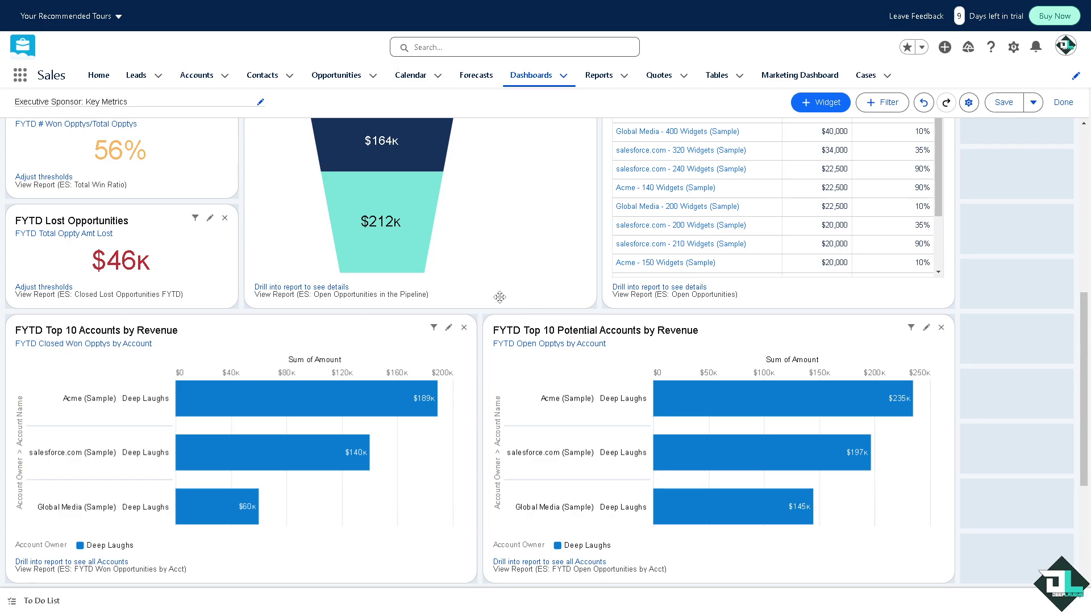
pyautogui.scroll(4, 498, 296)
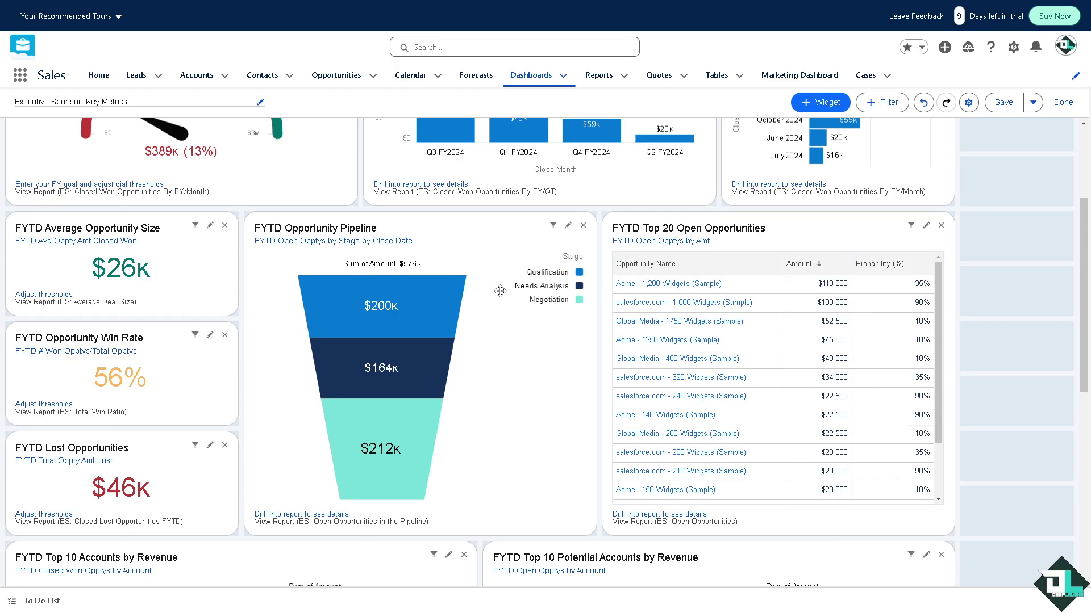